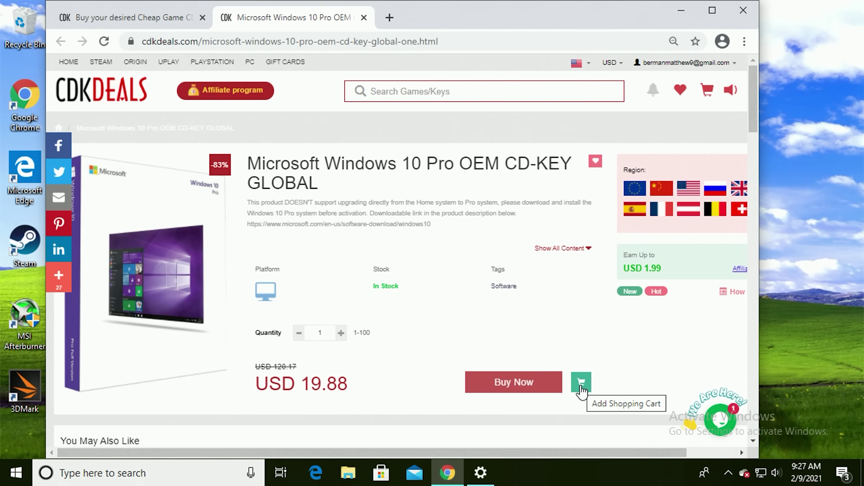
Step: Order the Microsoft Windows 10 Pro OEM key with promotion code MATT20 and retrieve the purchased key
click(581, 382)
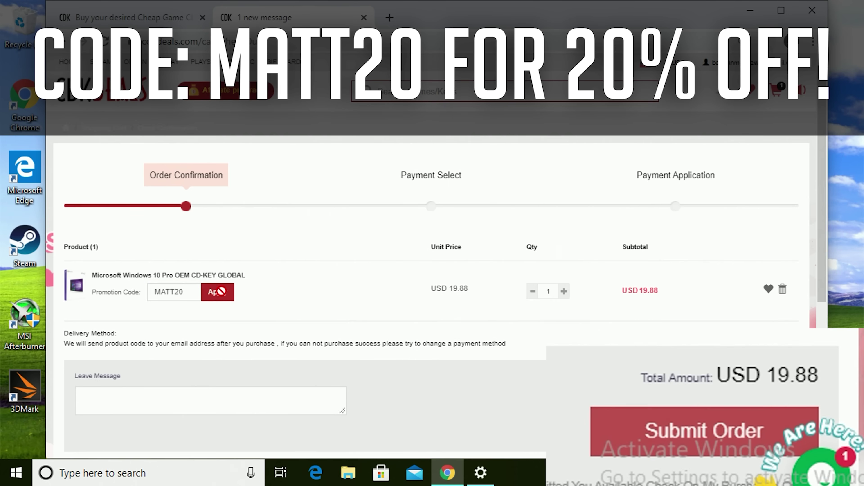
click(218, 292)
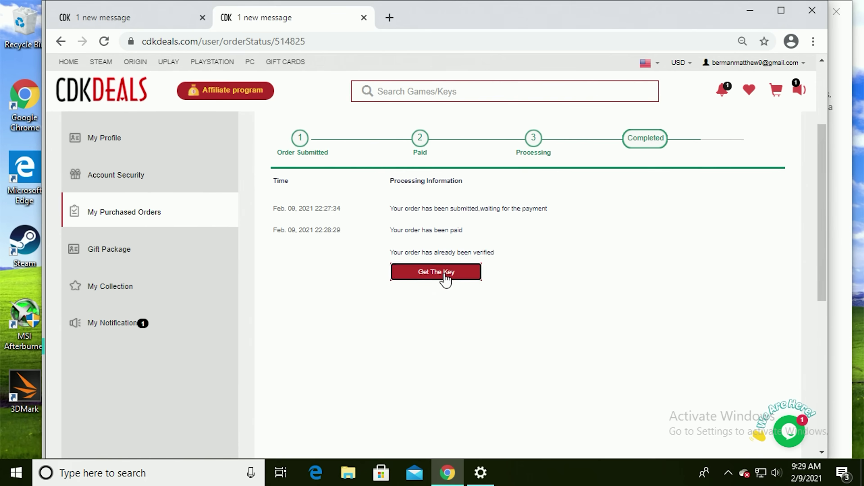
click(463, 272)
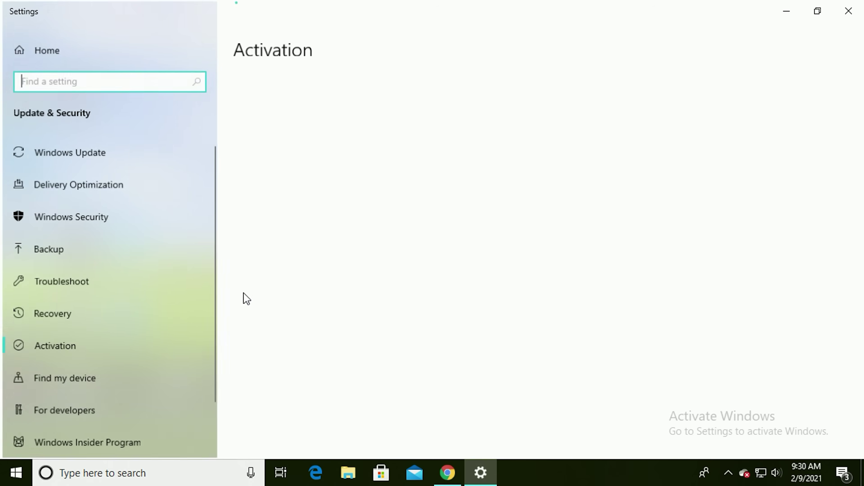
Step: Change the Windows product key in the Activation settings by pasting the purchased key, and activate Windows
click(324, 395)
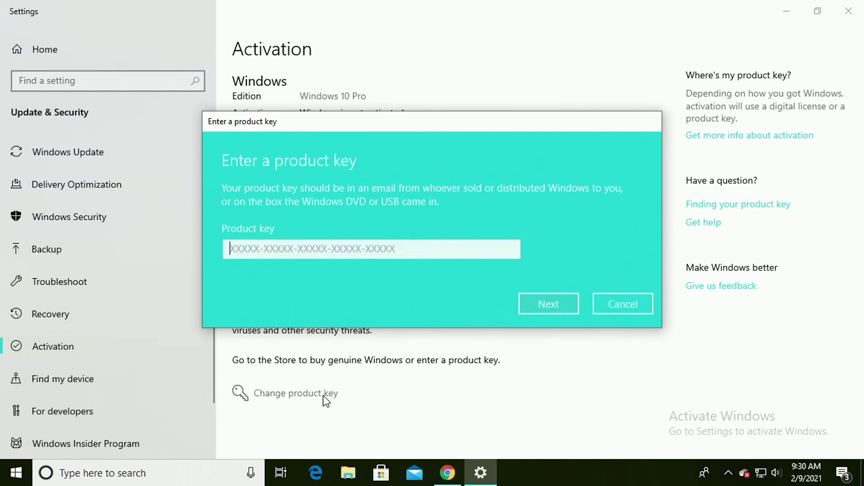
key(ctrl+v)
click(544, 293)
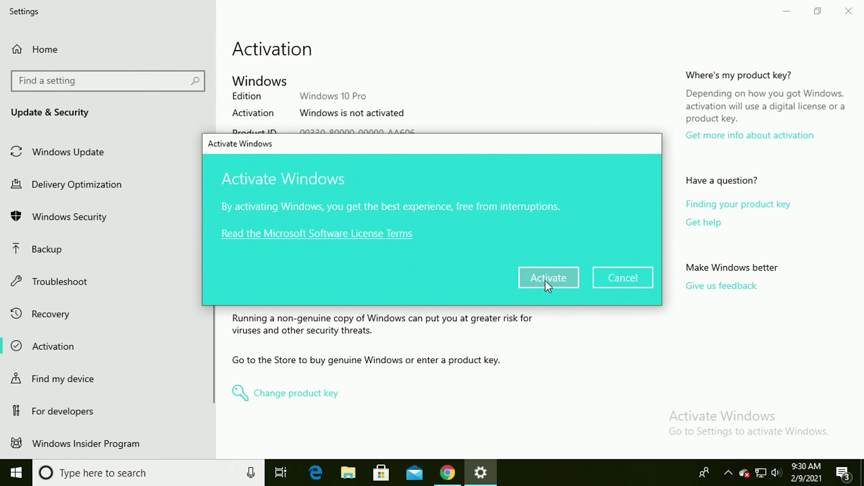
click(545, 282)
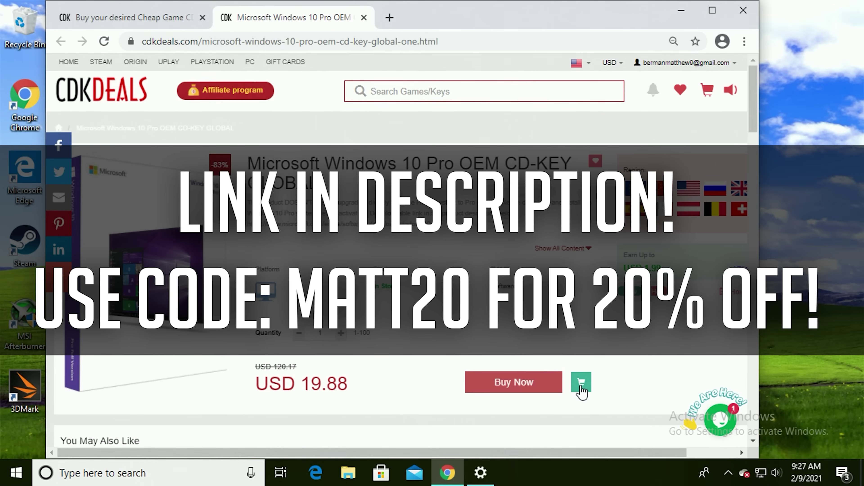
Step: Add the Microsoft Windows 10 Pro OEM CD key to the shopping cart and go to the cart
click(581, 383)
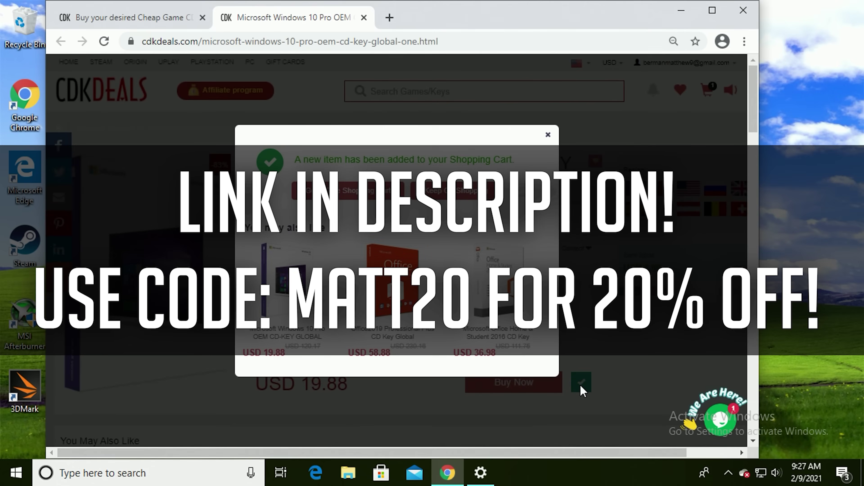
click(356, 202)
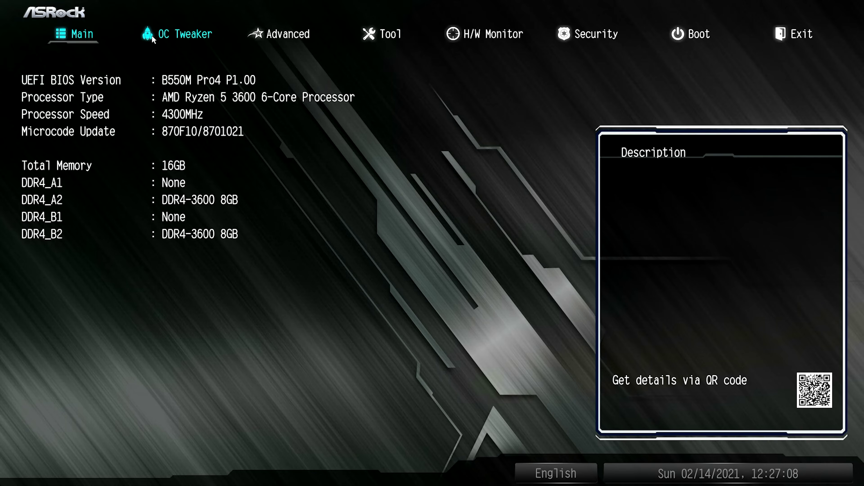
Step: Open the OC Tweaker settings in the ASRock UEFI BIOS
click(165, 38)
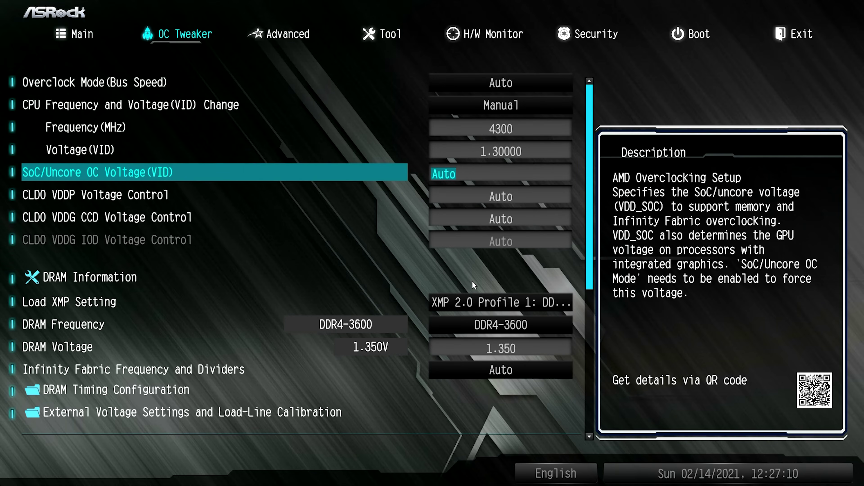
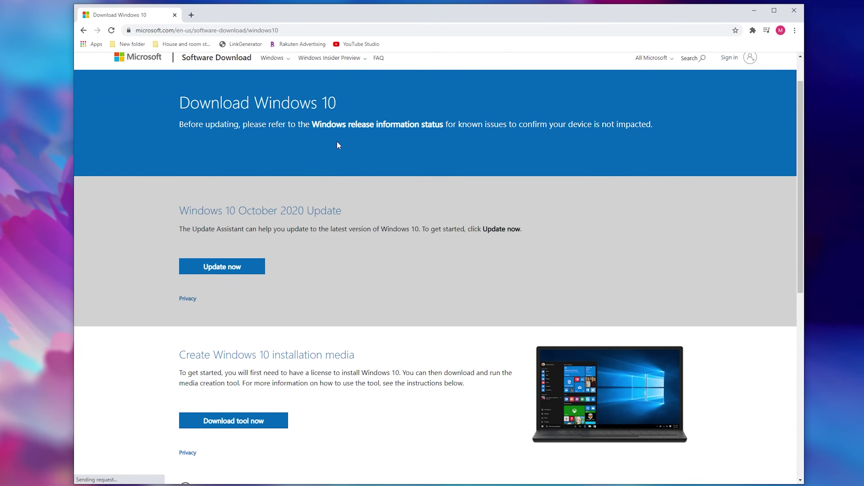
Step: Download and run the Windows 10 media creation tool and choose to create installation media for another PC
click(257, 334)
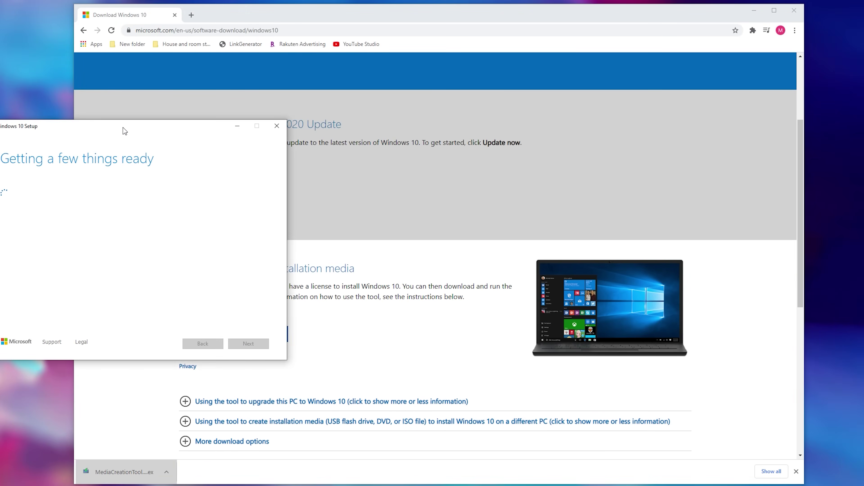
drag(125, 131, 381, 125)
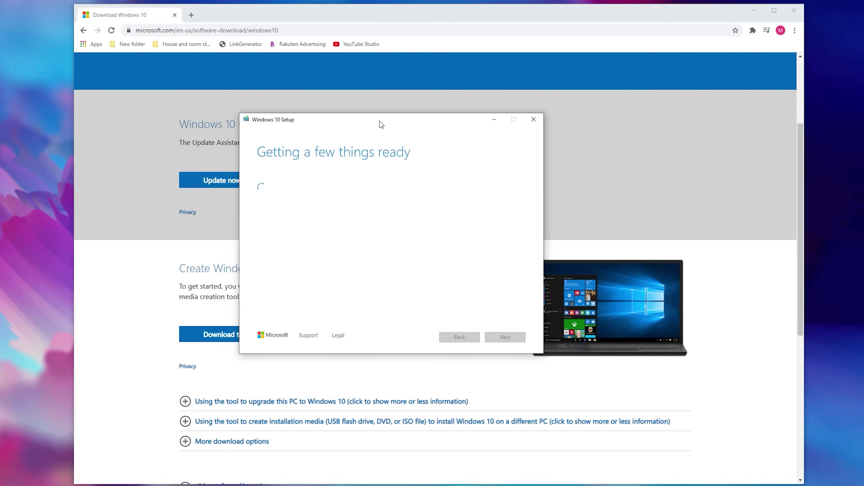
click(511, 339)
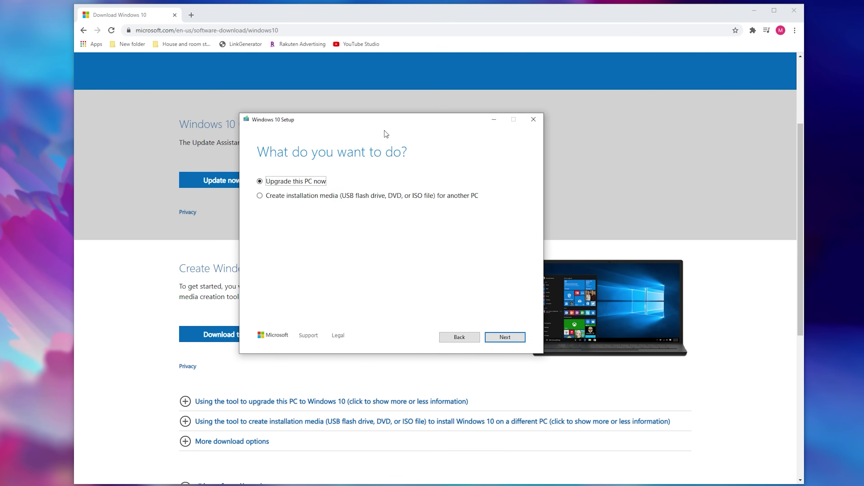
click(355, 197)
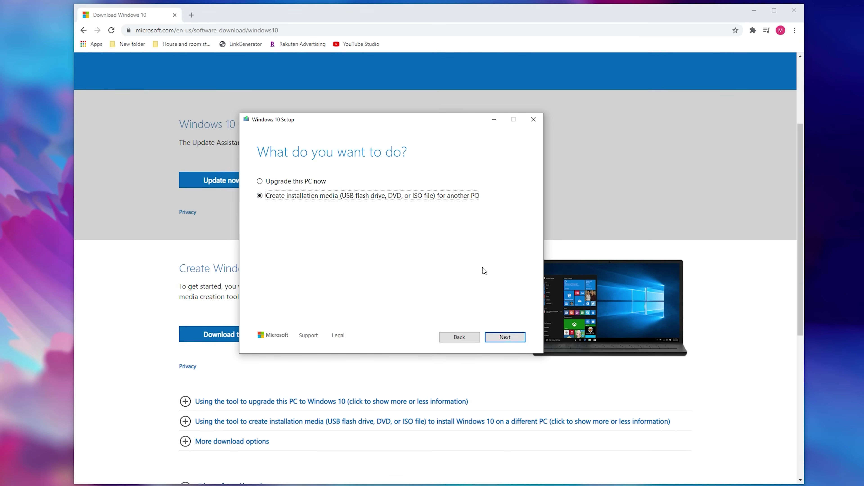
click(498, 343)
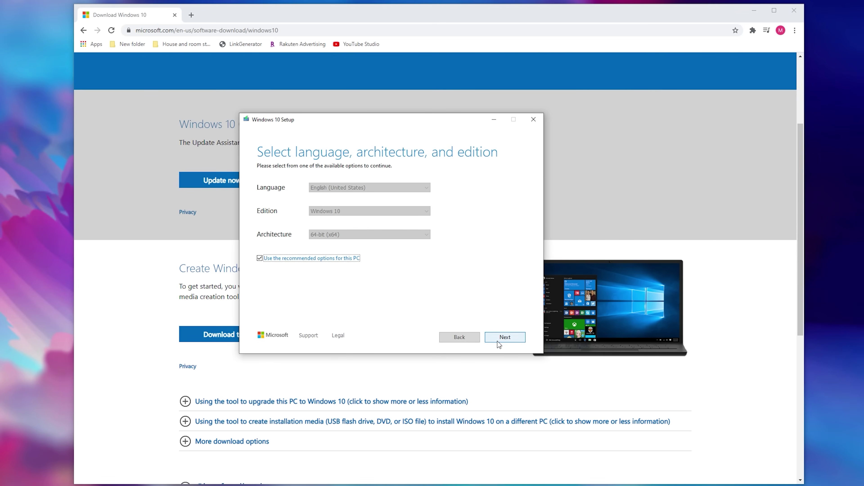
Step: Turn off the recommended options and continue with English (United States), Windows 10 and 64-bit (x64) for the installation media
click(330, 258)
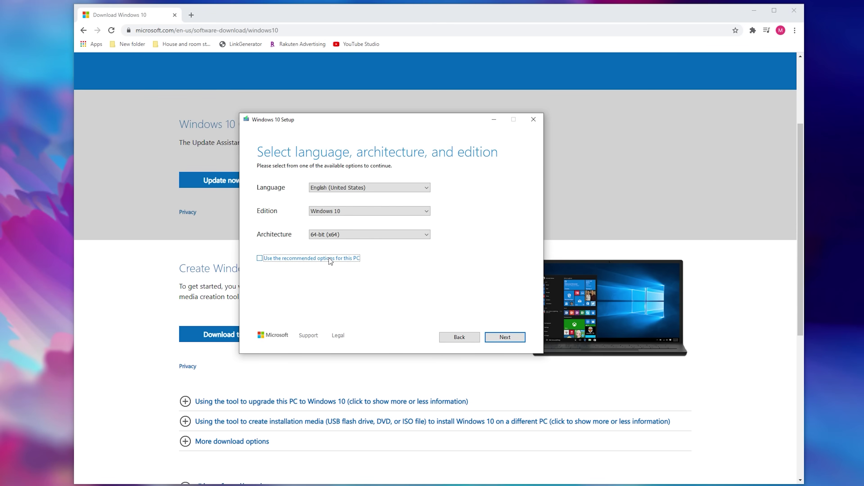
click(351, 188)
click(350, 188)
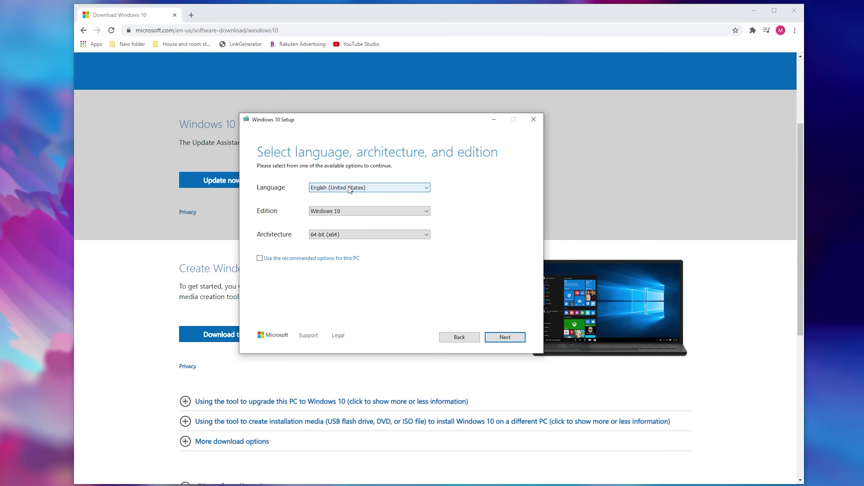
click(342, 211)
click(343, 211)
click(349, 235)
click(351, 237)
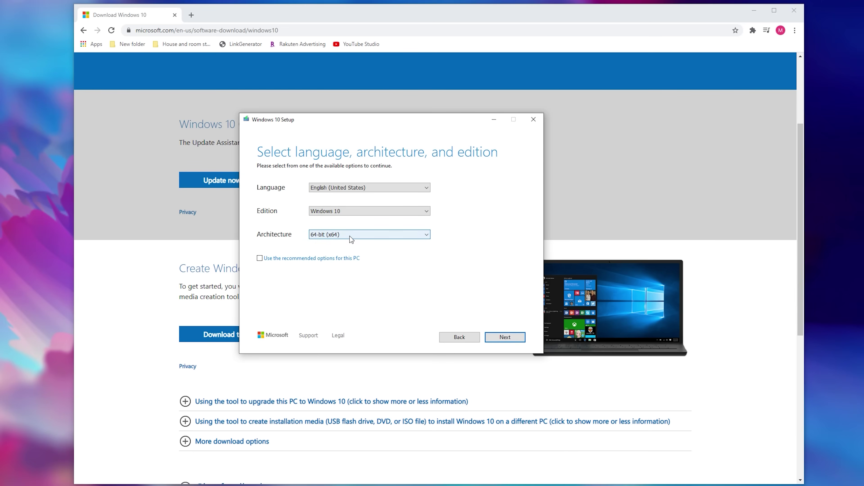
click(507, 339)
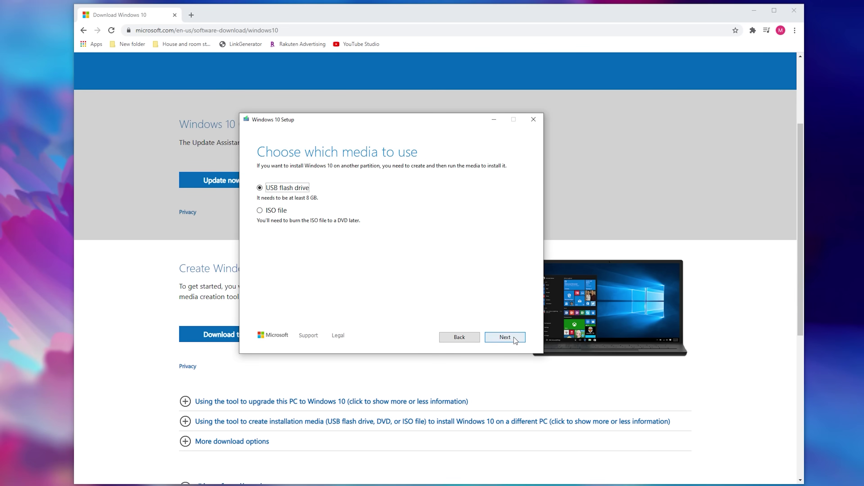
Step: Choose a USB flash drive as the media and continue with removable drive D: (ESD-USB)
click(514, 339)
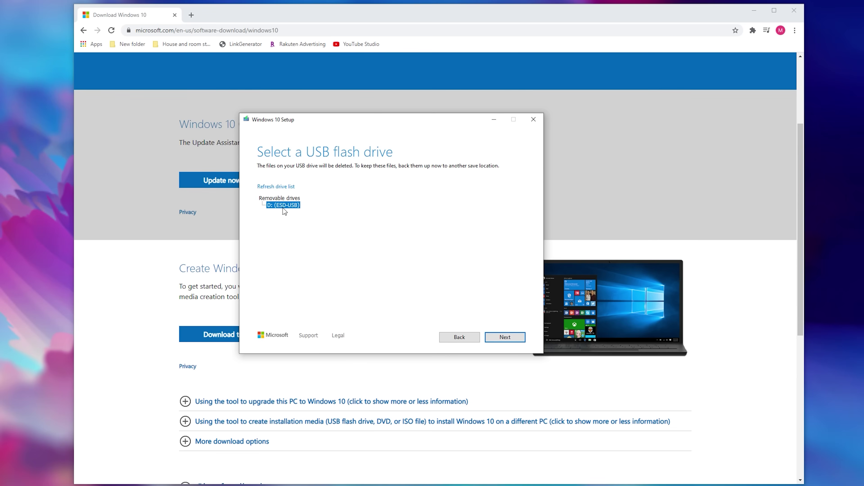
click(512, 339)
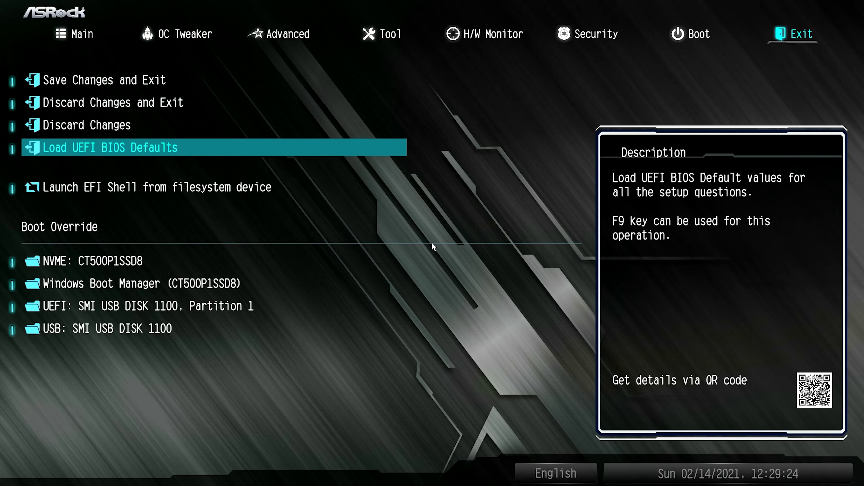
Step: In the ASRock UEFI BIOS, boot from the override entry UEFI: SMI USB DISK 1100, Partition 1
key(Down)
key(Down)
key(Down)
key(Down)
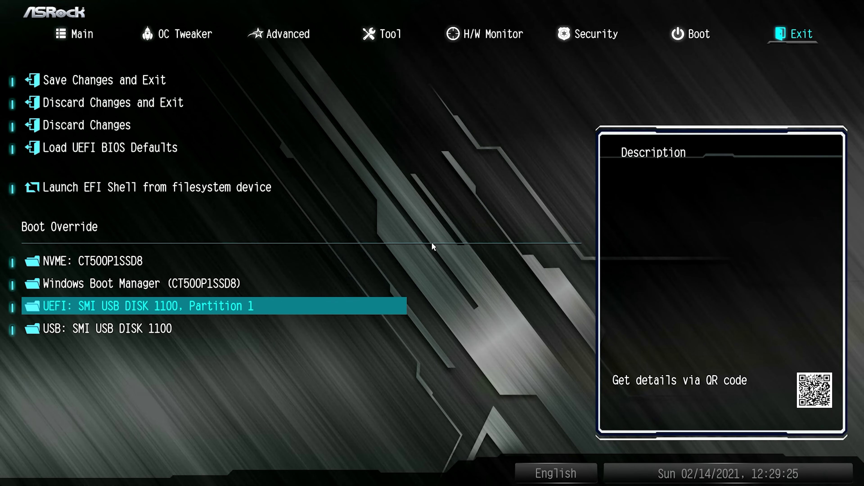
key(Return)
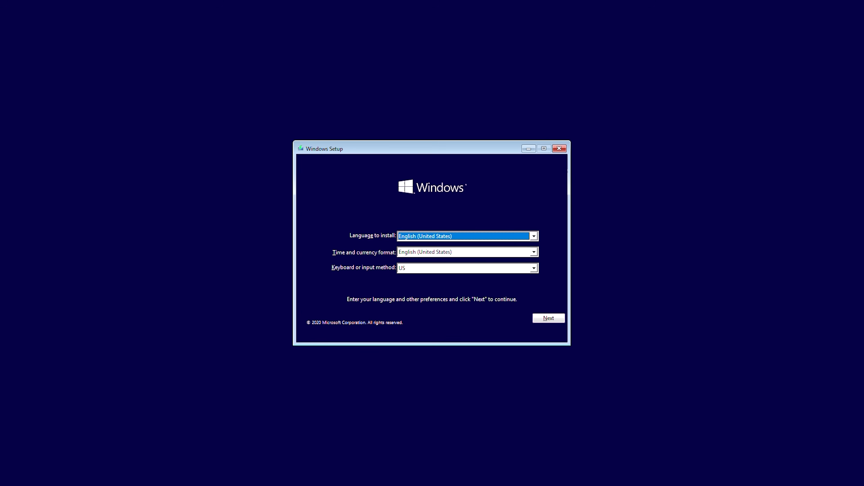
Step: Start the Windows installation with the English (United States) and US keyboard preferences and enter the Windows product key
key(Return)
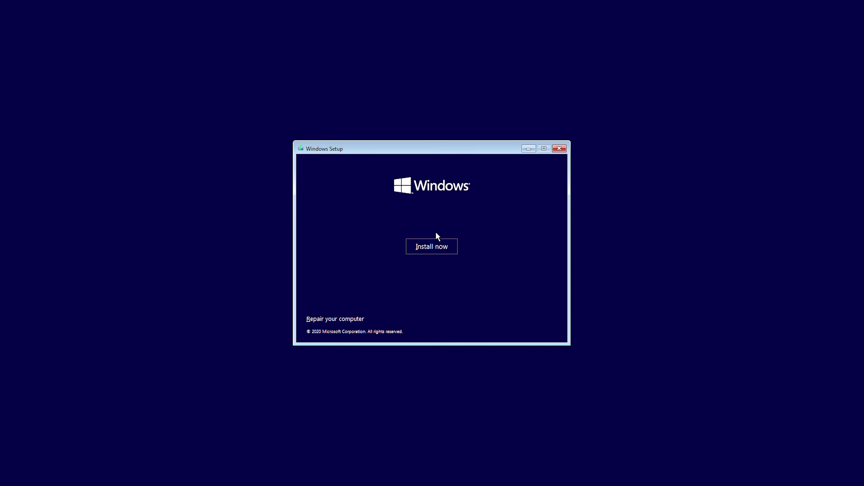
click(438, 246)
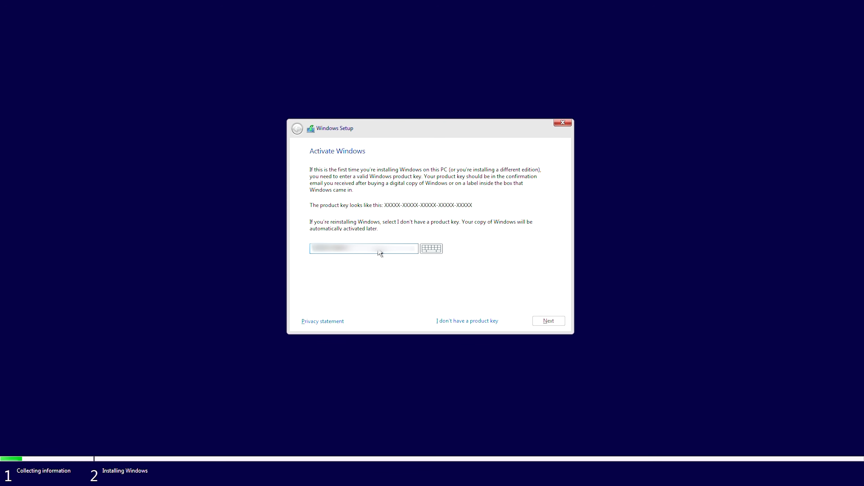
text(XXXXXX)
key(Return)
Step: Accept the license terms and start a custom Windows-only installation on the Drive 0 unallocated space
click(361, 300)
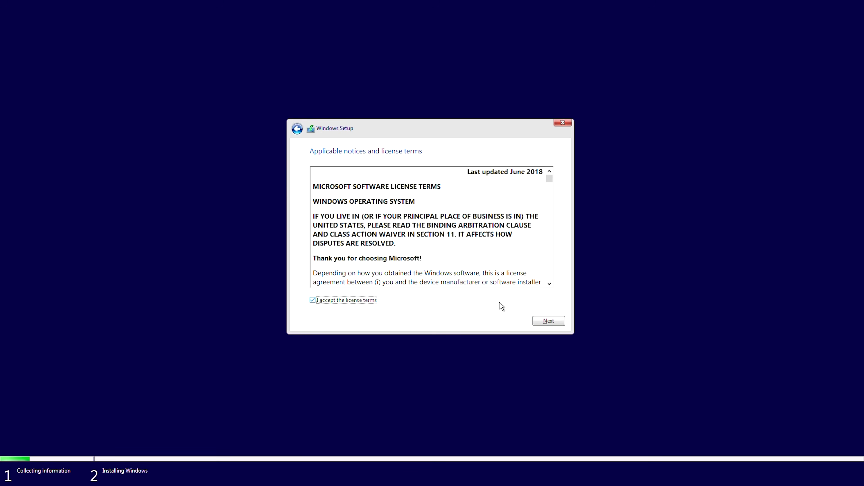
click(542, 320)
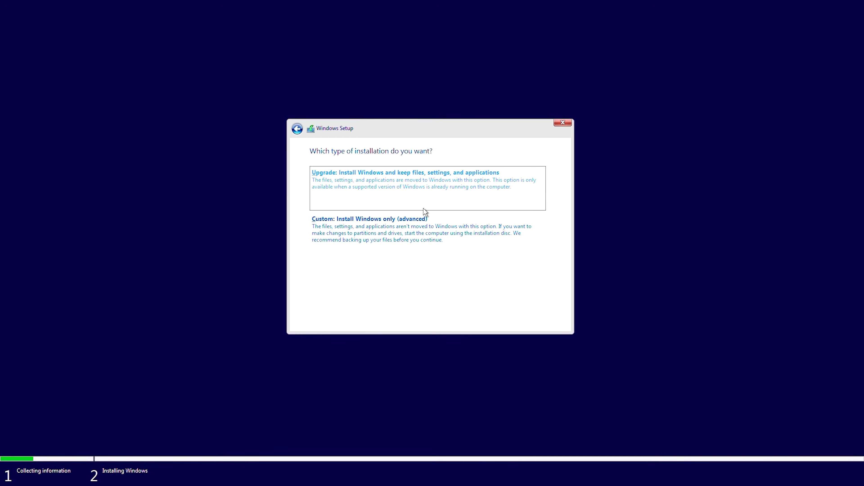
click(423, 230)
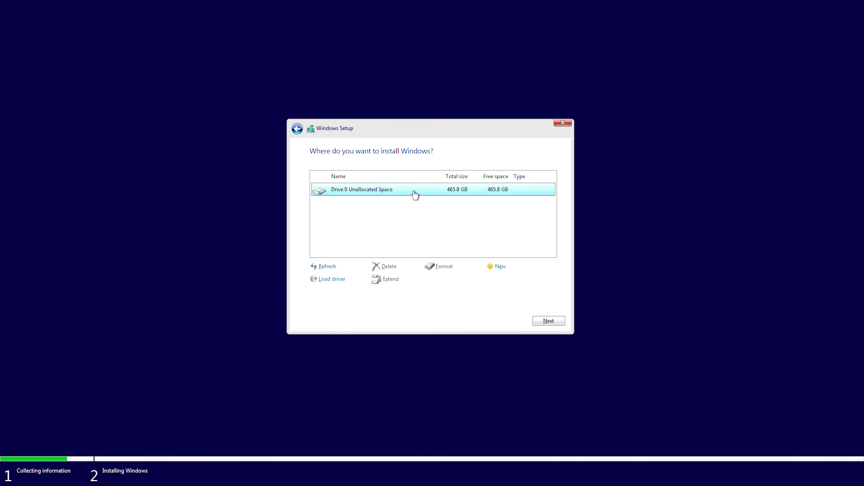
click(557, 321)
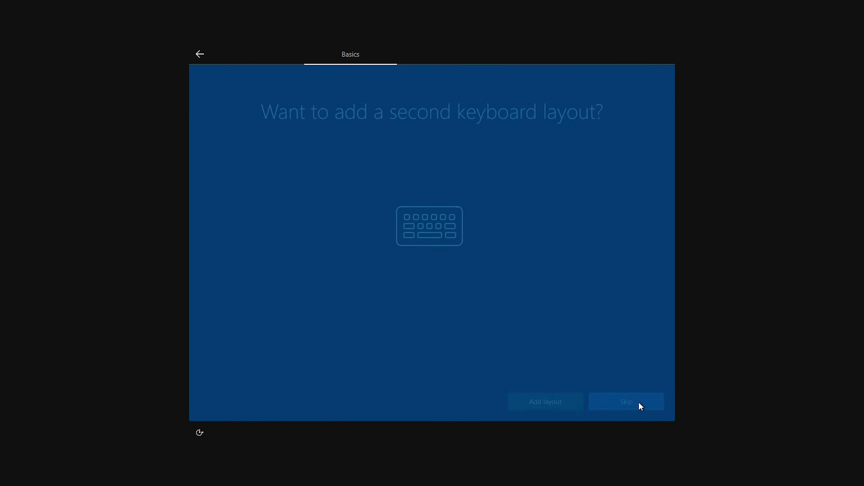
Step: Skip the second keyboard layout and turn off the Online speech recognition and Inking & typing privacy settings
click(639, 403)
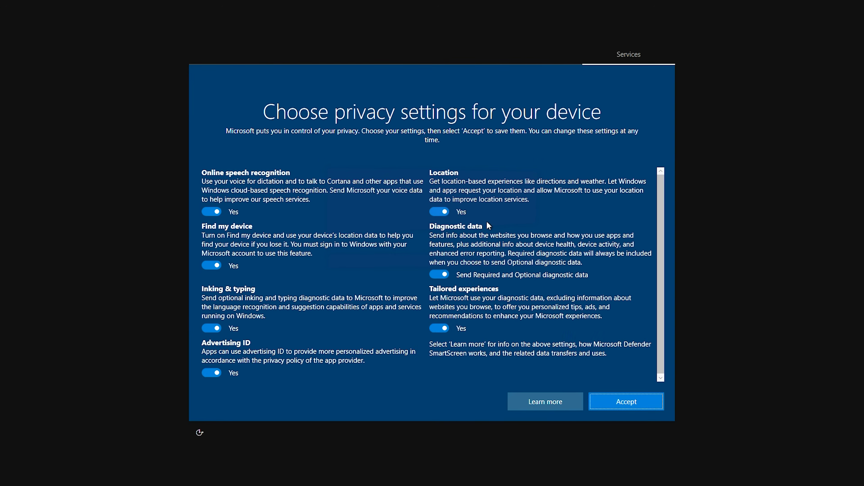
click(211, 211)
click(211, 328)
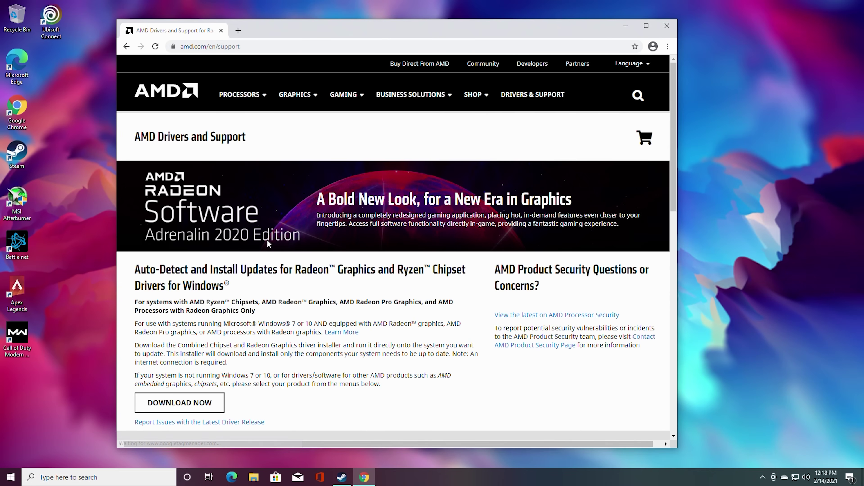
Step: On the AMD support page, find the drivers for the B550 chipset under Chipsets, AMD Socket AM4
scroll(266, 239, down, 10)
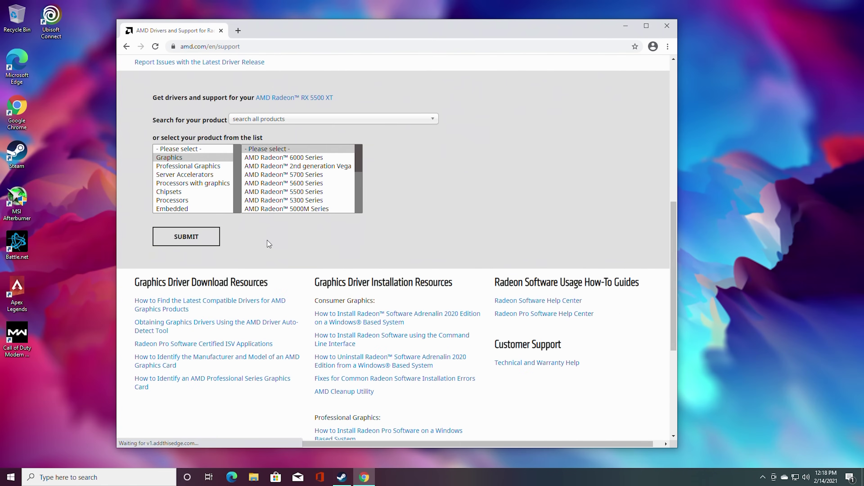
click(177, 193)
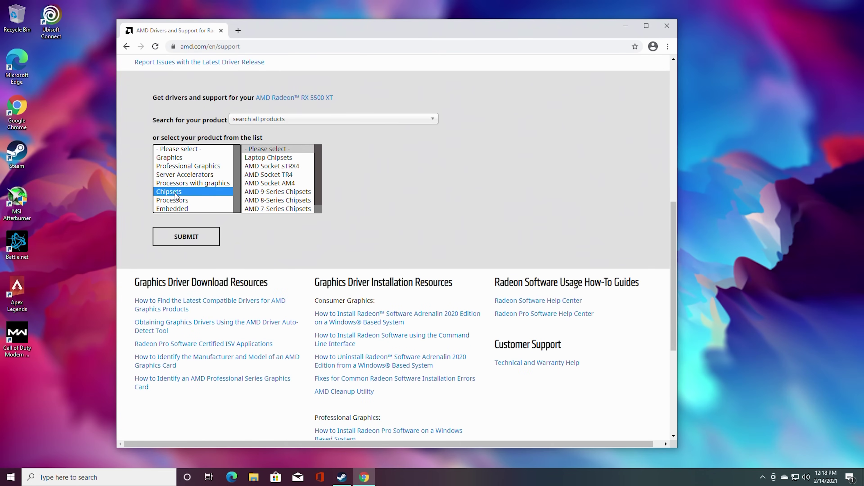
click(286, 185)
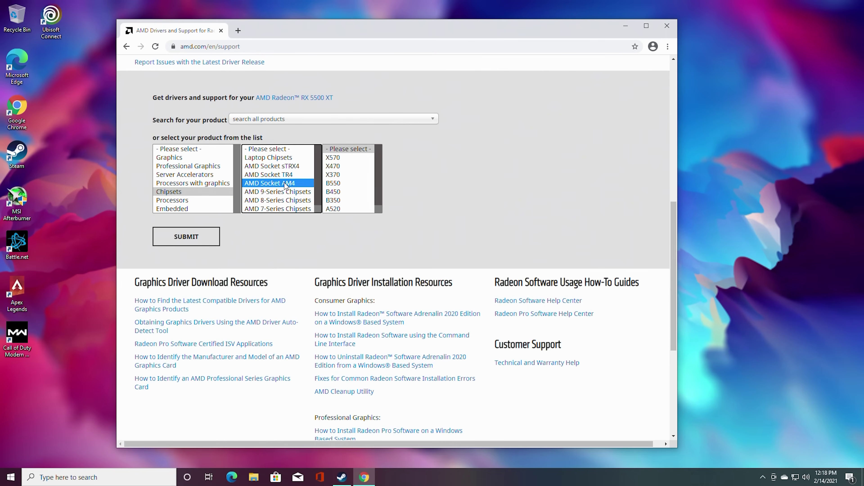
click(337, 184)
click(187, 236)
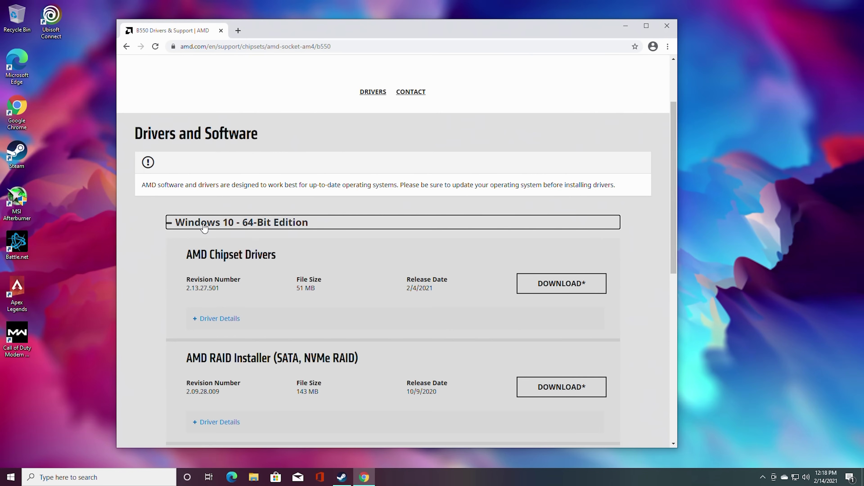
Step: Download the AMD Chipset Drivers for Windows 10 64-bit, allow the installer to make changes, and install all selected chipset components
click(579, 293)
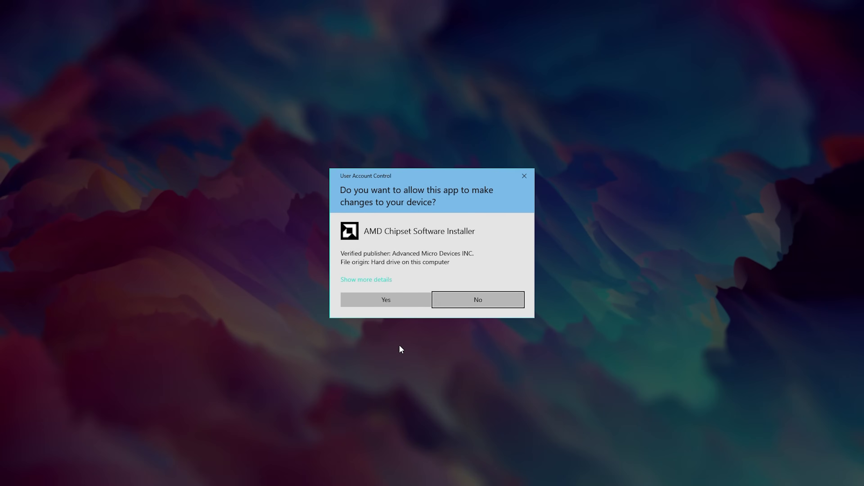
click(395, 299)
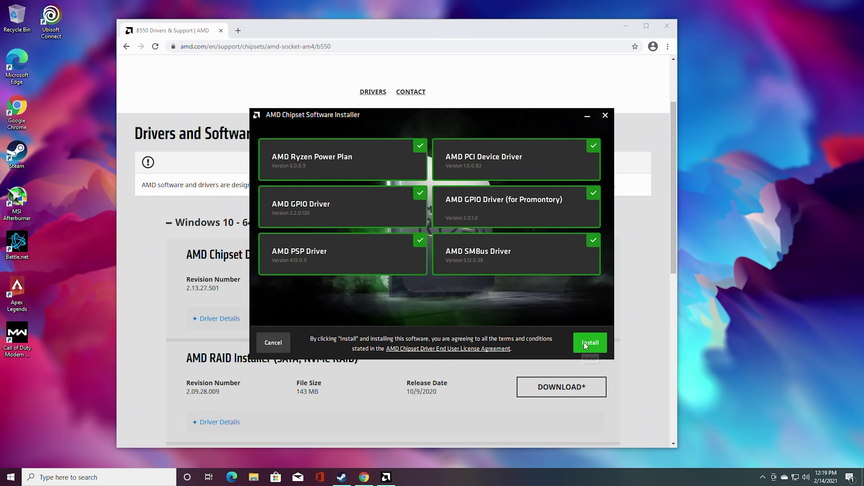
click(585, 345)
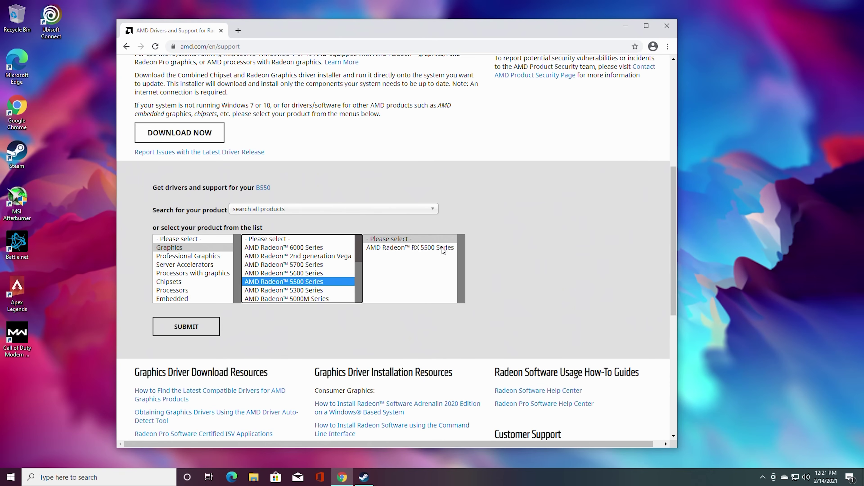
Step: On AMD's support page, select the Radeon RX 5500 XT and download Radeon Software Adrenalin 2020 Edition 21.2.2 for Windows 10 64-bit
click(443, 248)
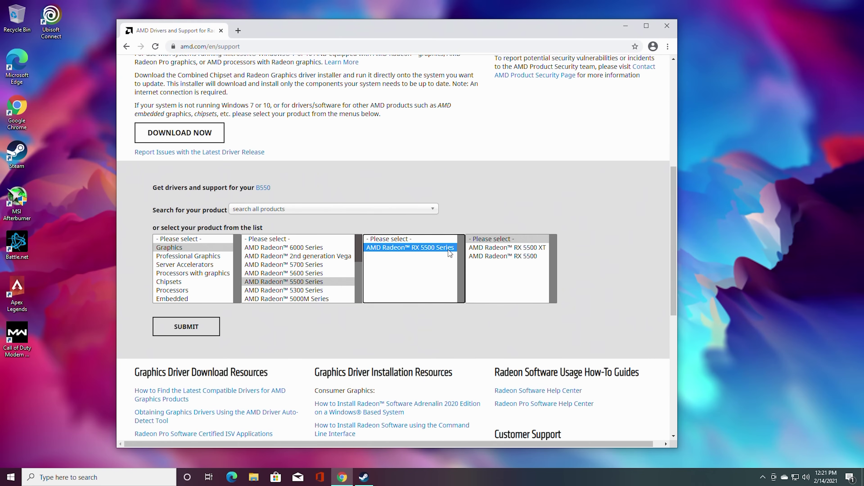
click(531, 248)
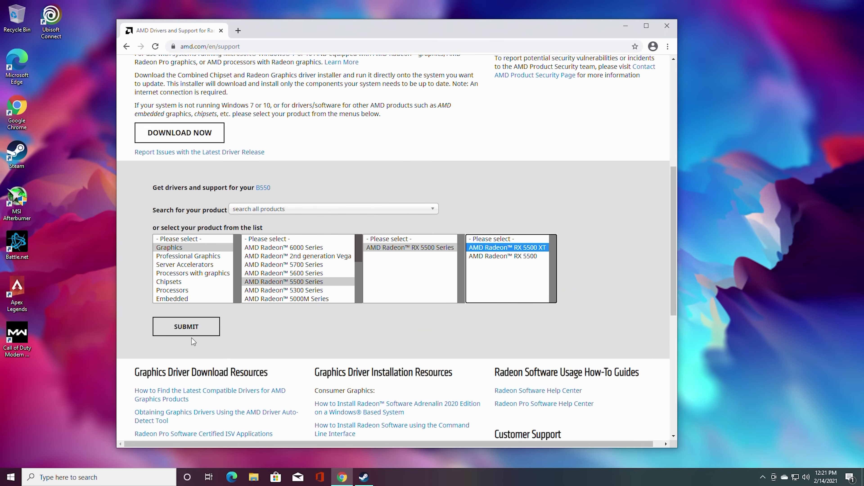
click(194, 330)
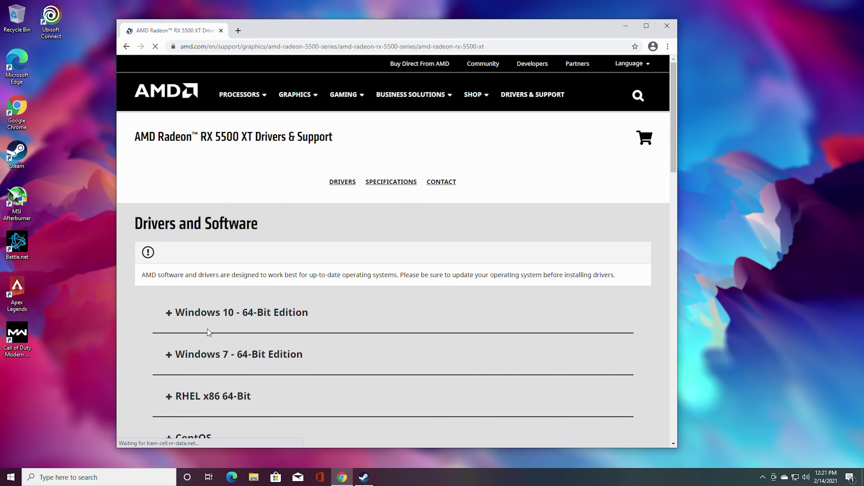
click(208, 318)
scroll(288, 289, down, 3)
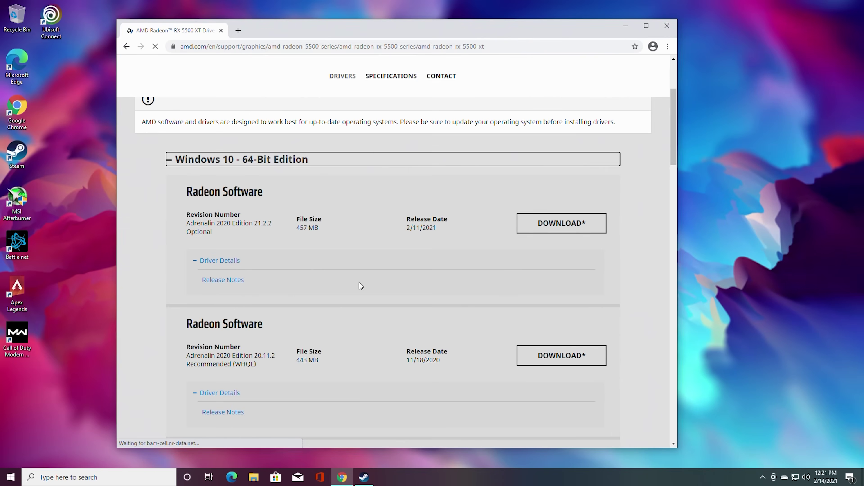
click(604, 232)
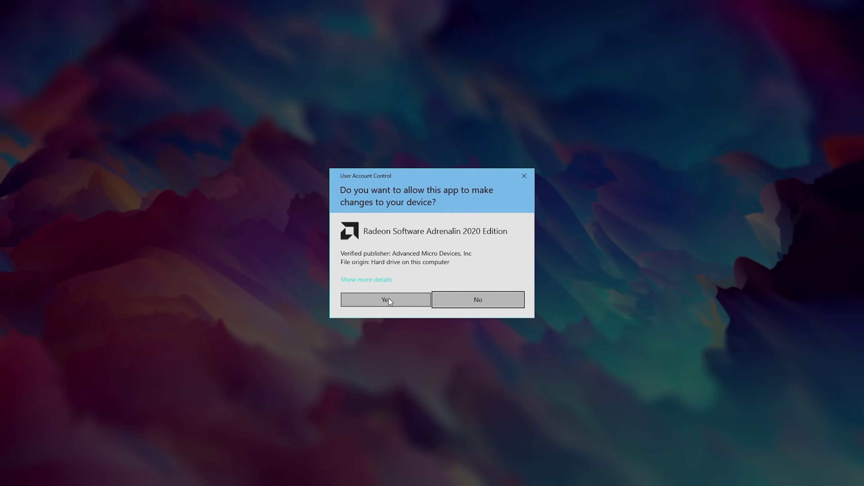
Step: Allow the Radeon Software installer to make changes, extract it to the default destination folder, and install Radeon Software 21.2.2
click(387, 300)
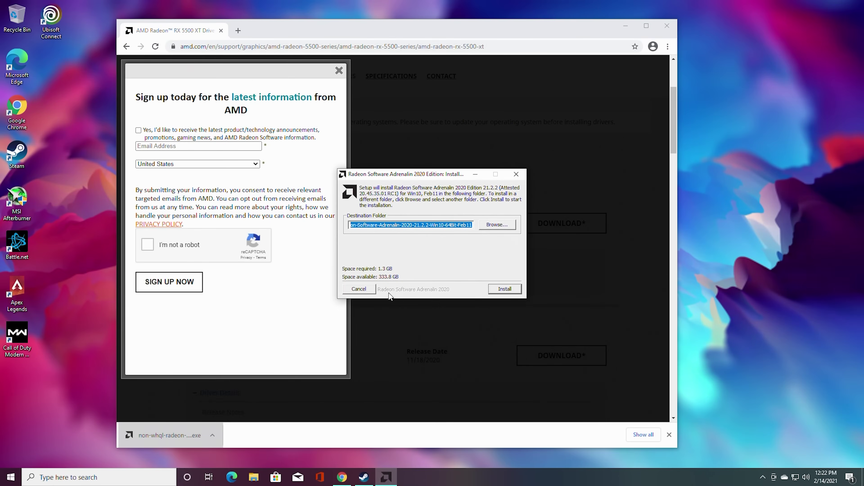
click(504, 289)
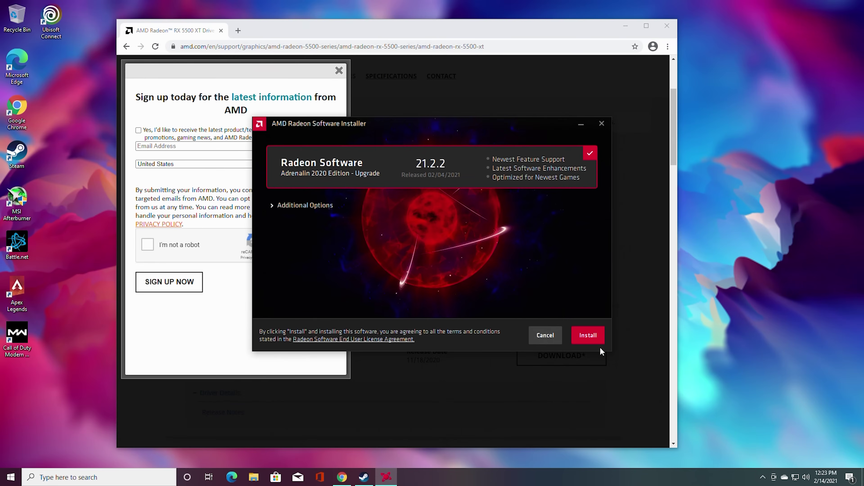
click(588, 335)
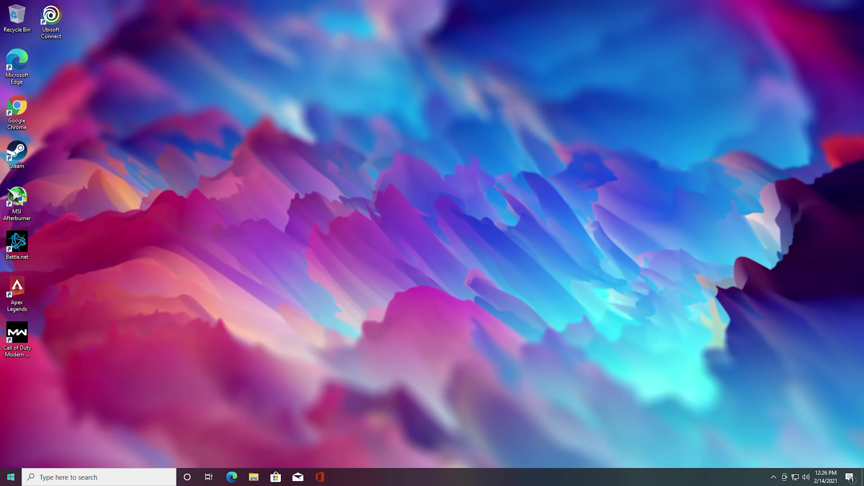
Step: Shut down Windows
click(9, 476)
click(8, 458)
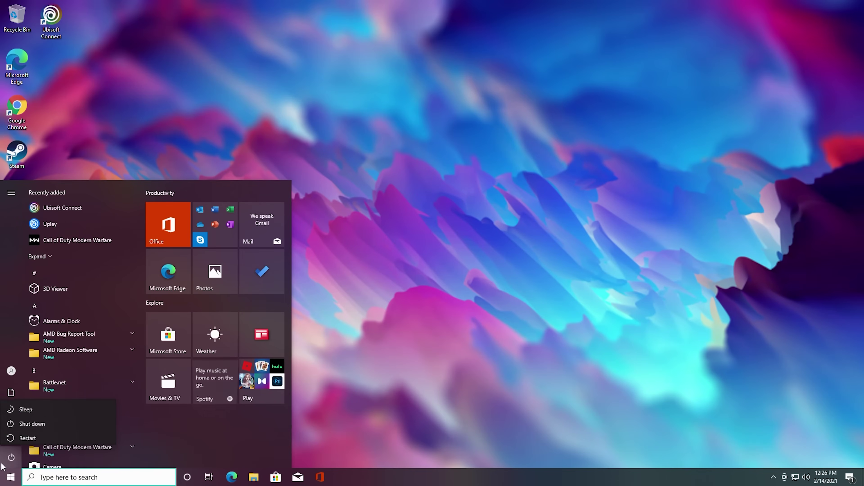
click(32, 422)
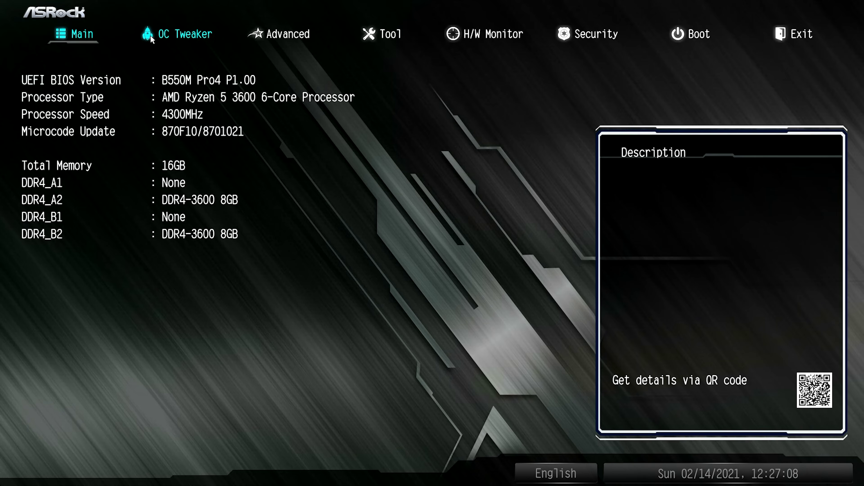
click(177, 33)
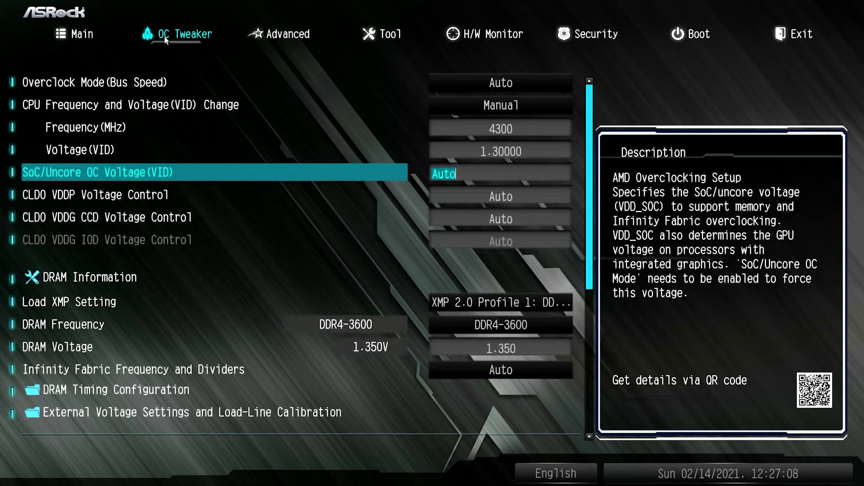
click(475, 303)
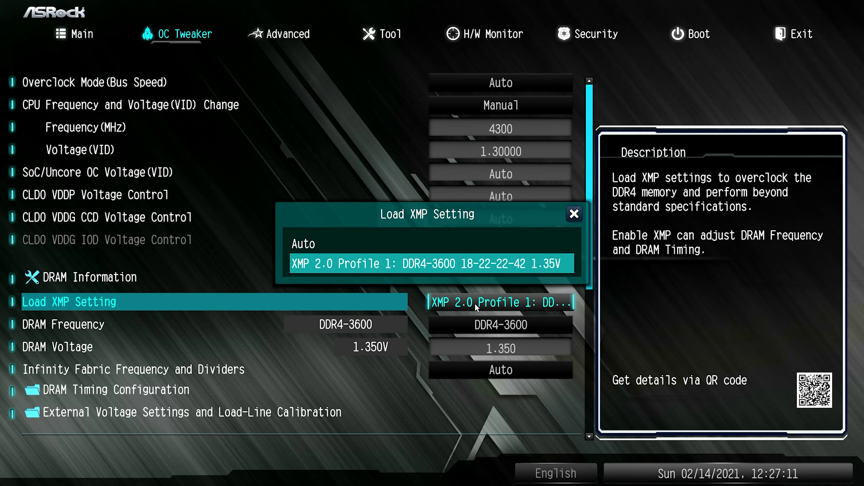
click(372, 261)
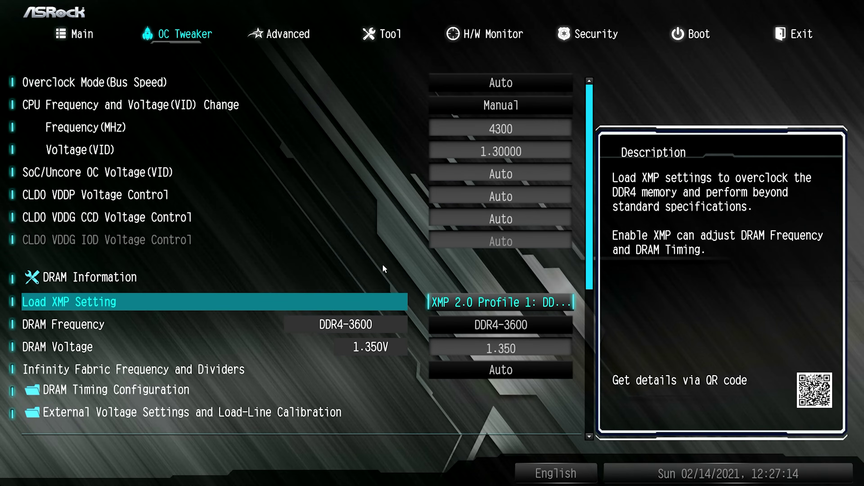
click(68, 34)
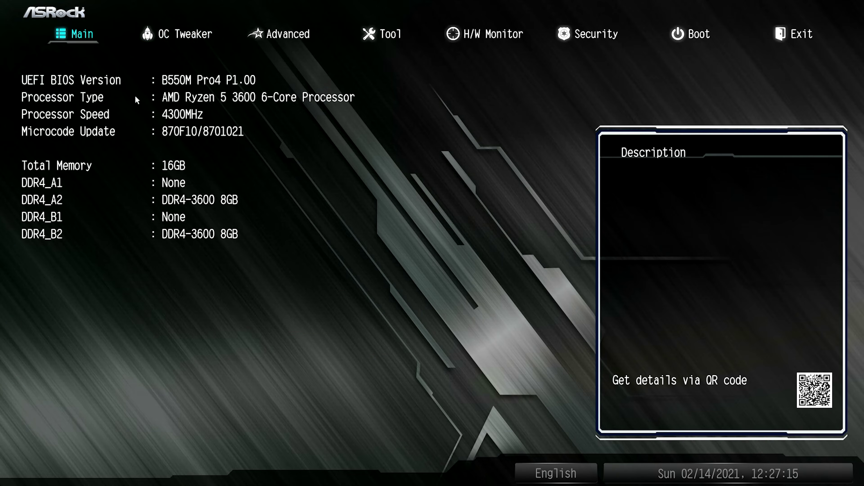
click(178, 33)
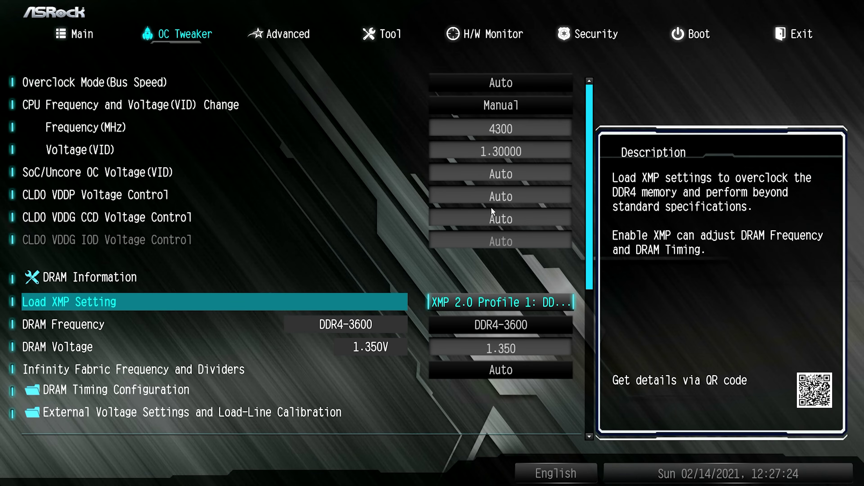
Step: Save the BIOS configuration changes and exit setup
click(781, 34)
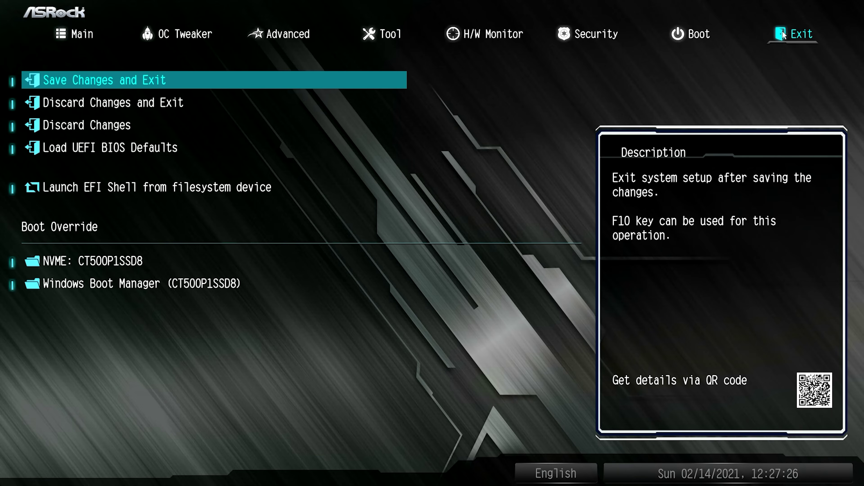
click(275, 81)
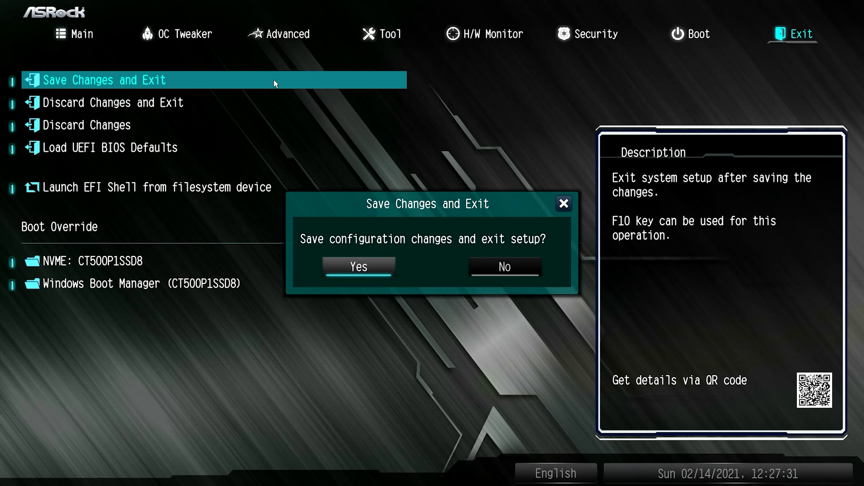